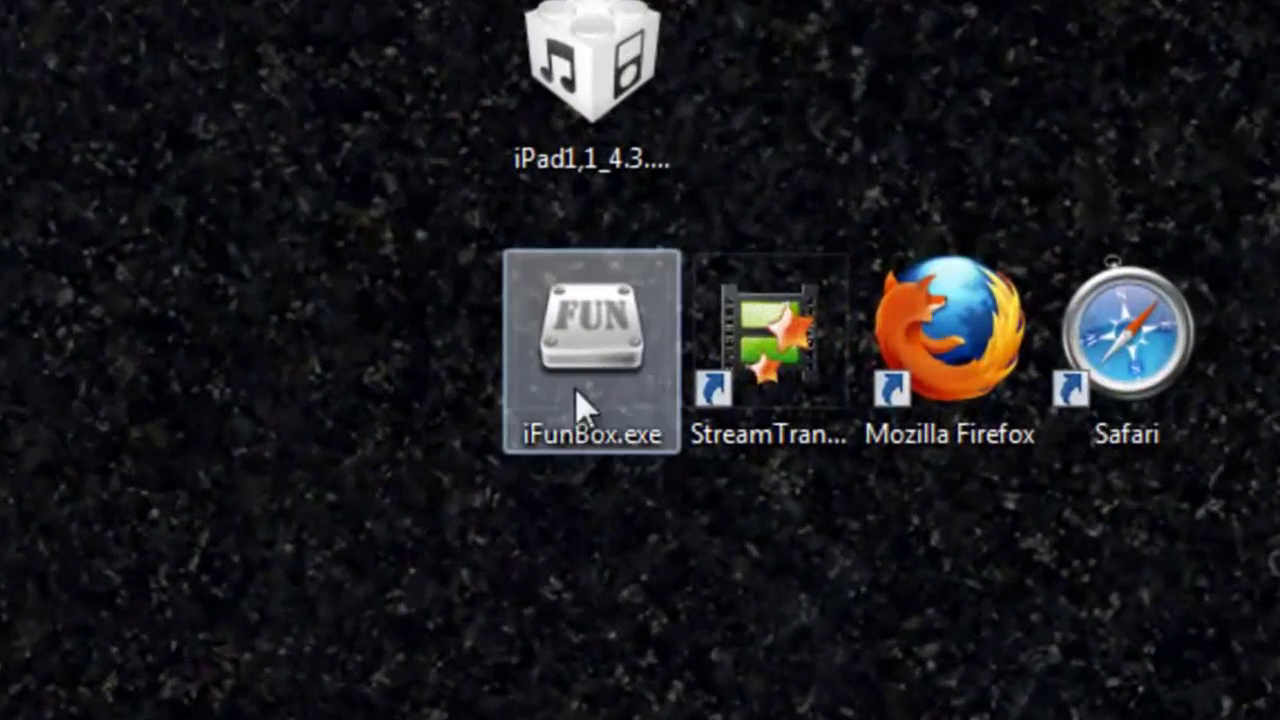
- Launch i-FunBox and show the iPad's root folder with its special folders
click(553, 440)
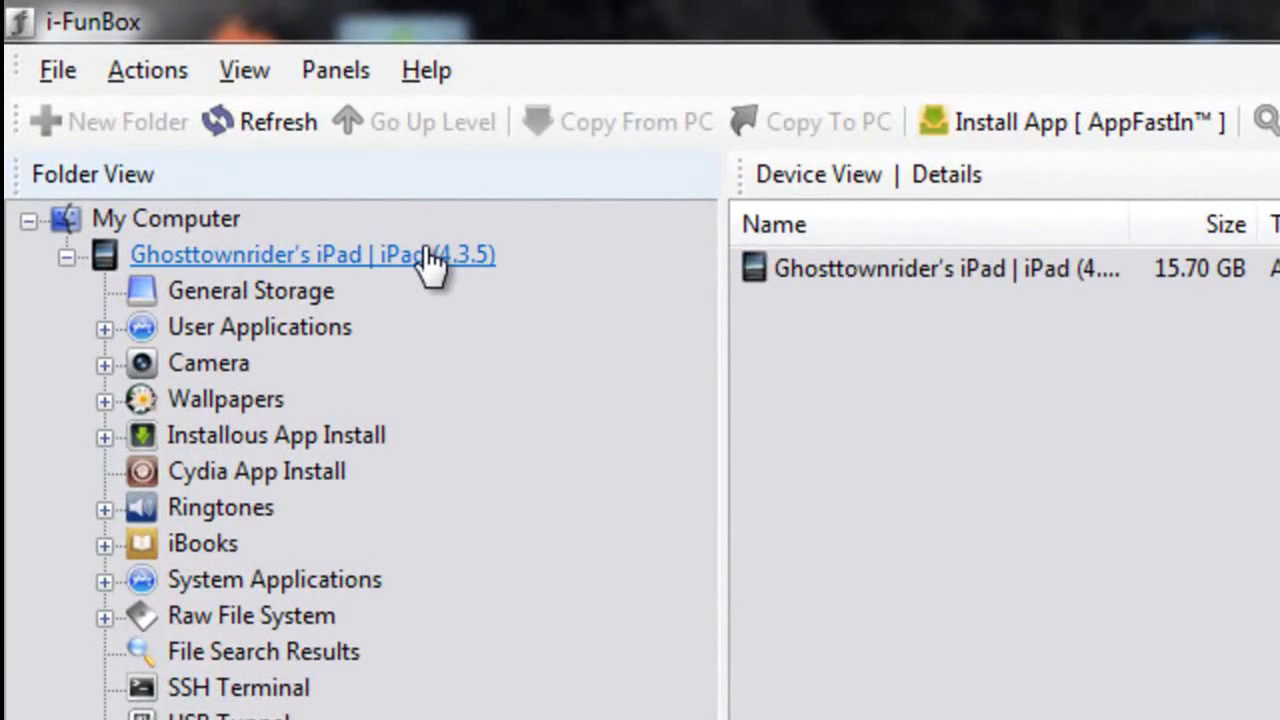
click(430, 262)
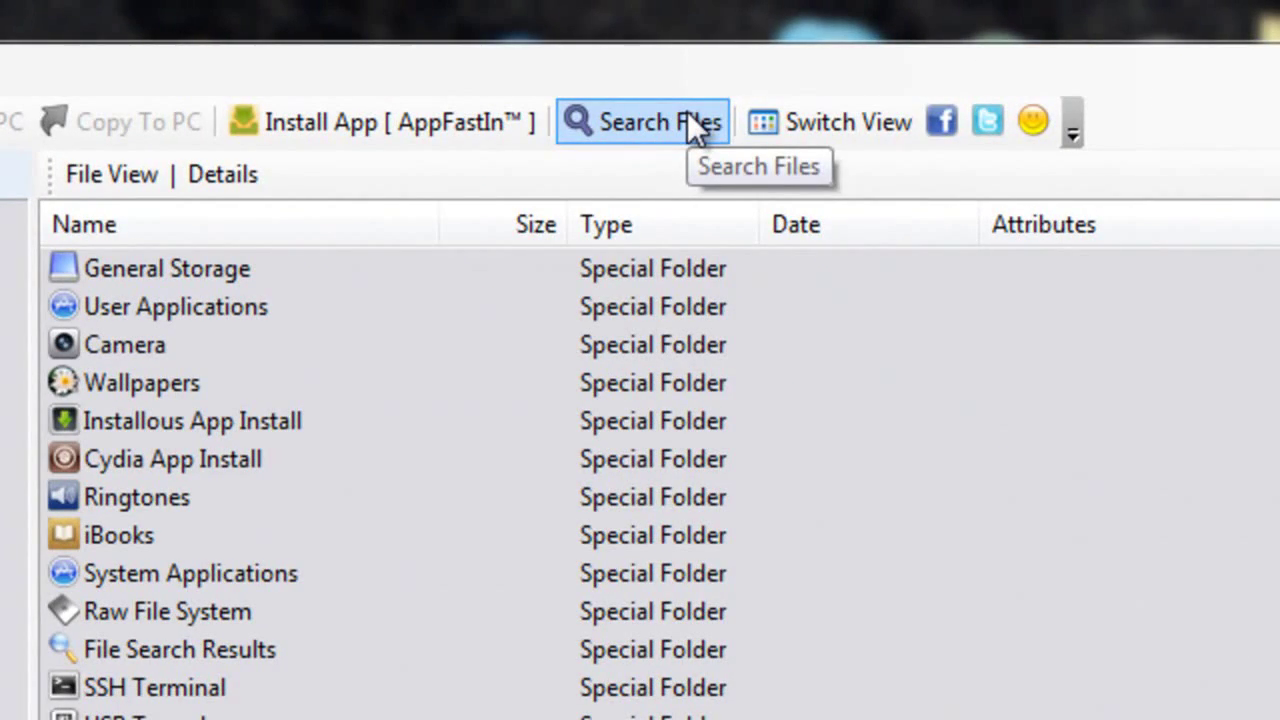
- Search the whole iPad for file names matching 'display recorder'
click(690, 122)
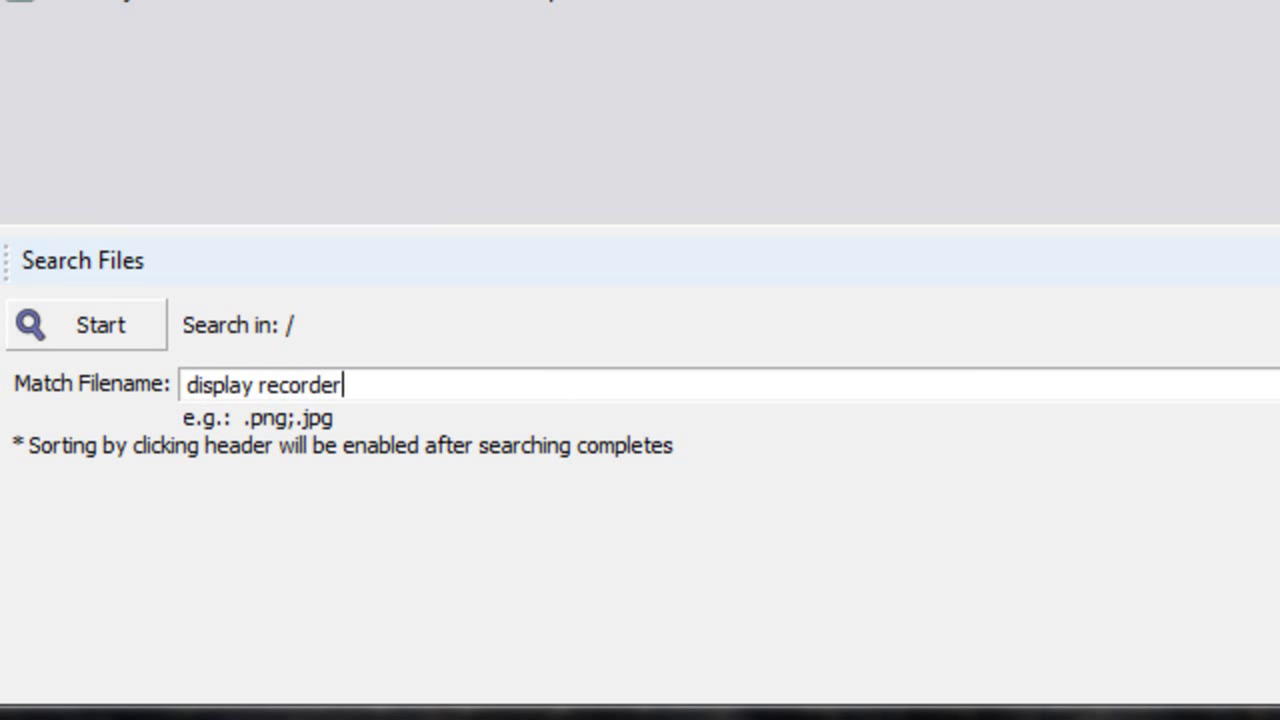
click(129, 328)
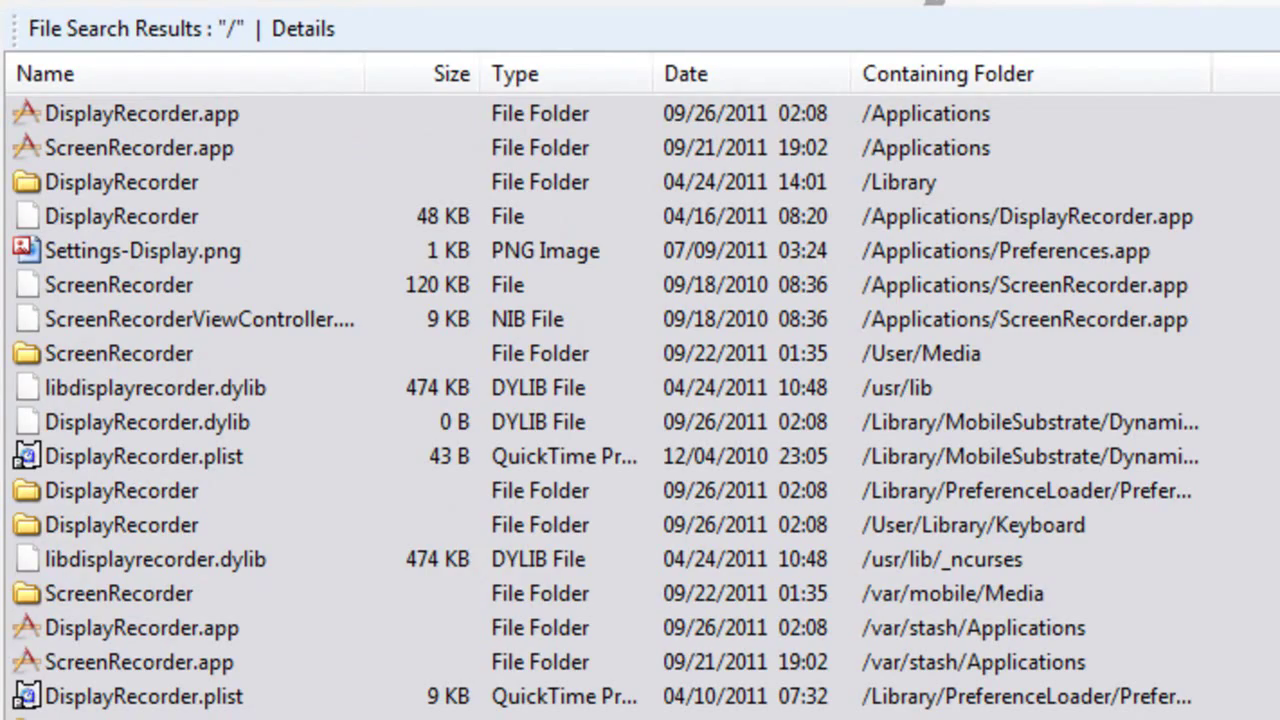
- Delete the DisplayRecorder.app result and the DisplayRecorder folder in /Library
right_click(226, 116)
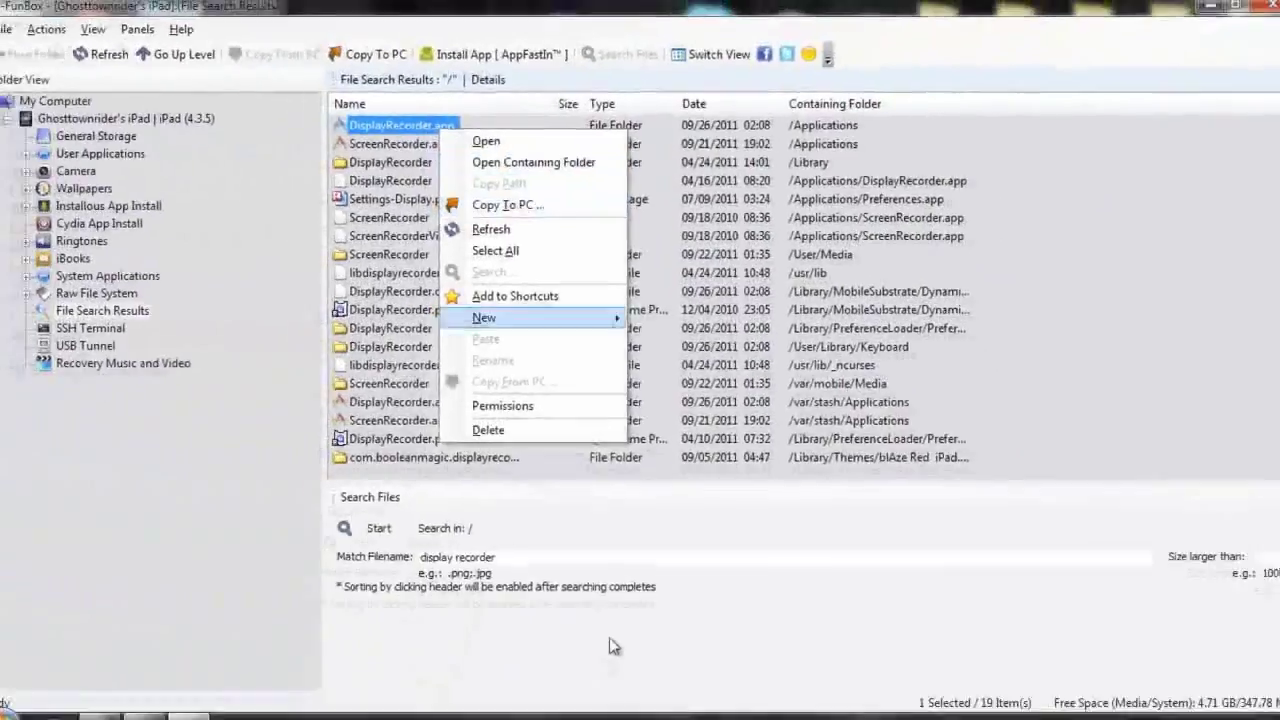
key(Return)
key(Return)
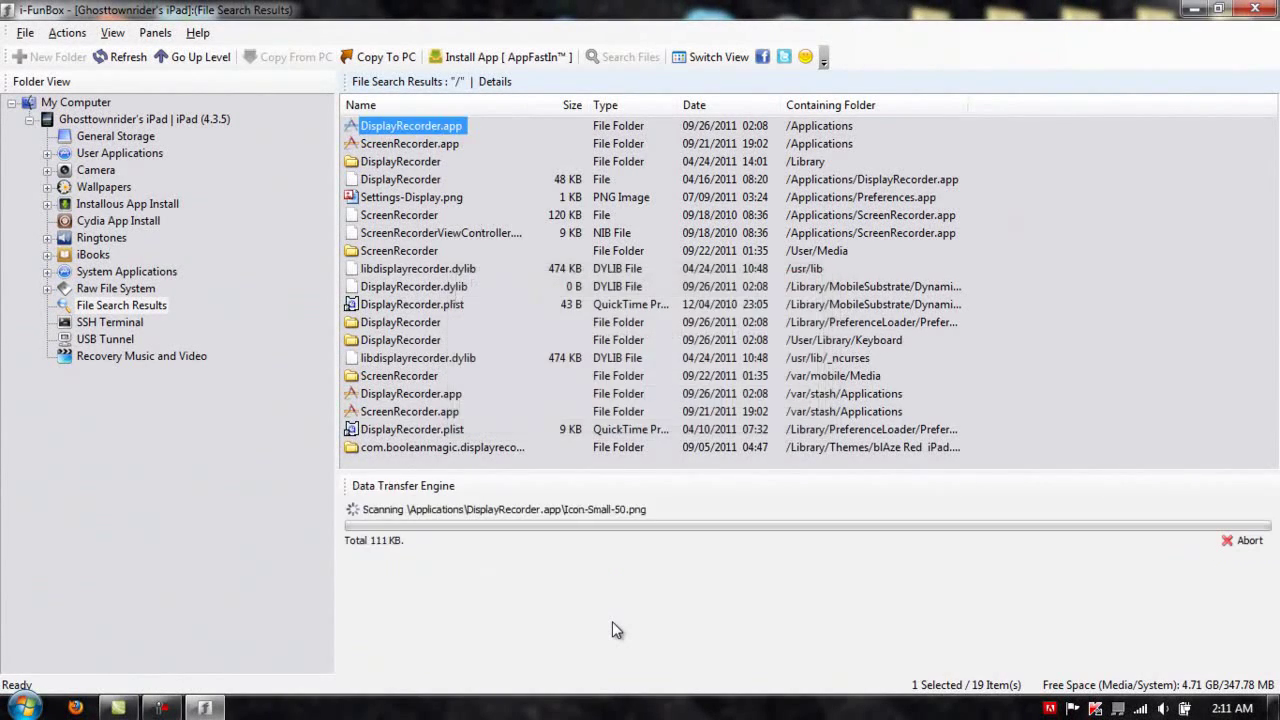
key(Down)
key(shift+F10)
key(Down)
key(Down)
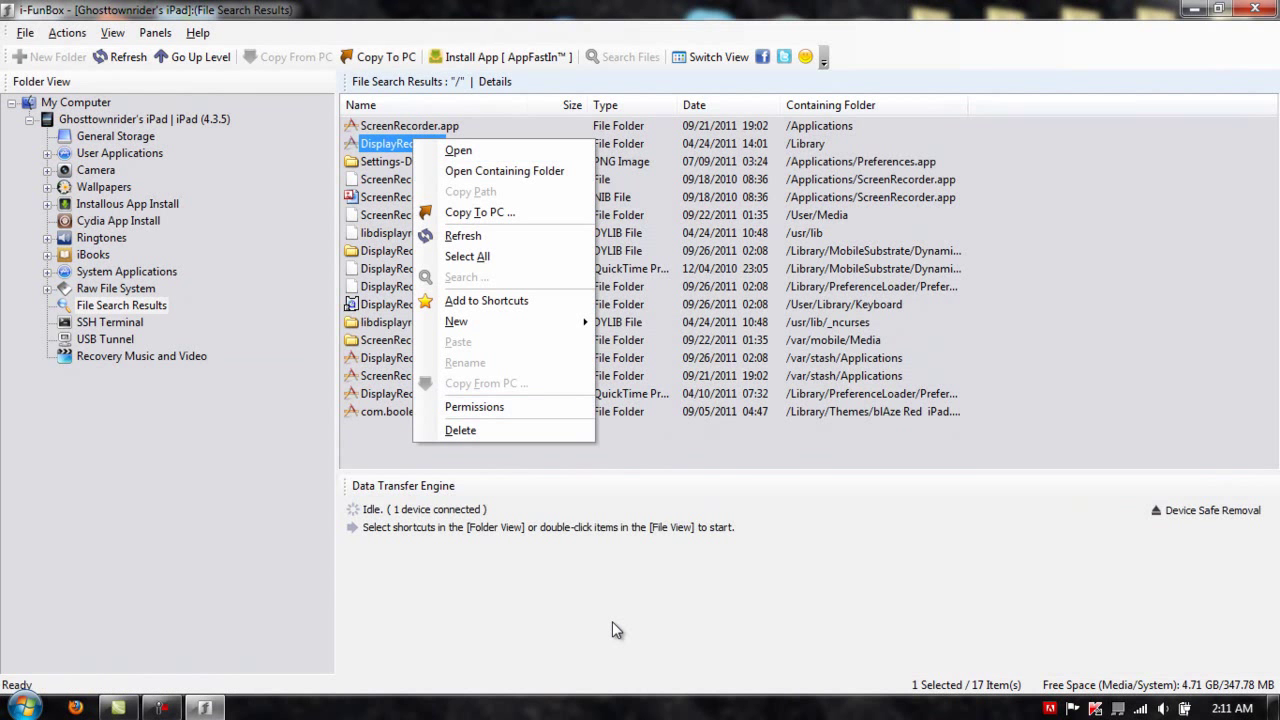
key(Up)
key(Up)
key(Return)
key(Return)
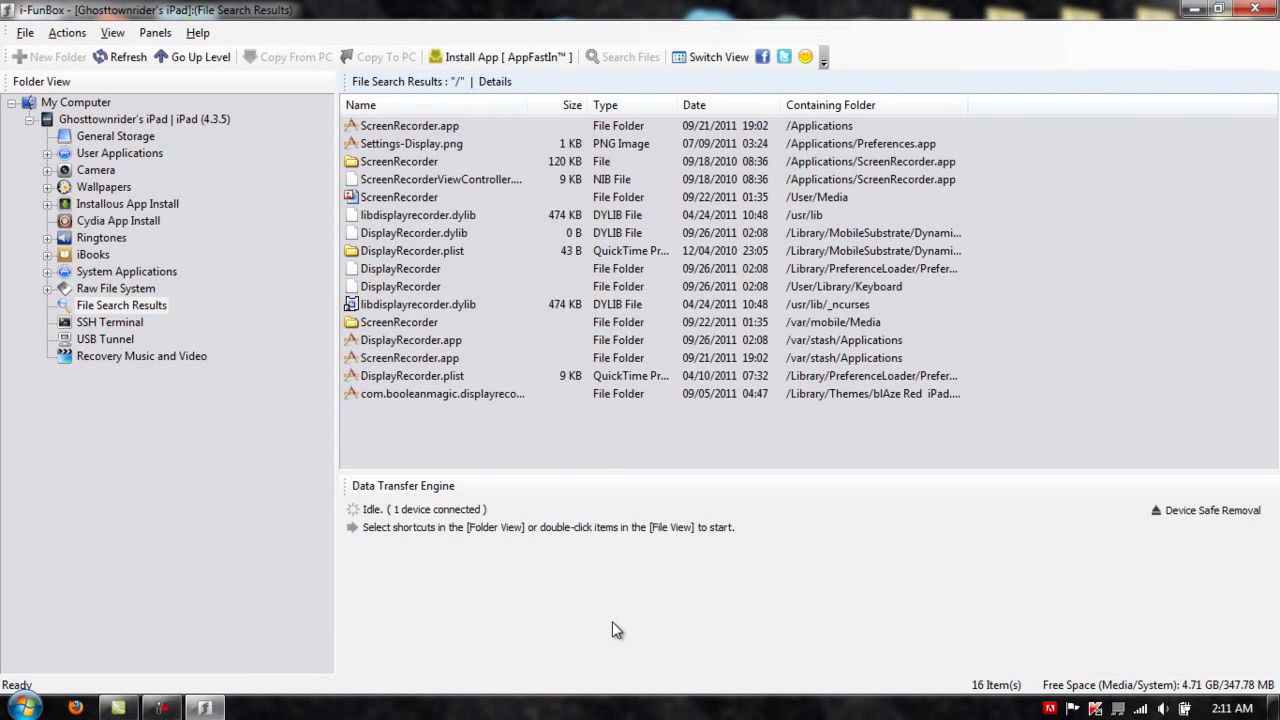
- Delete libdisplayrecorder.dylib, DisplayRecorder.dylib and DisplayRecorder.plist from the iPad
key(shift+F10)
key(Up)
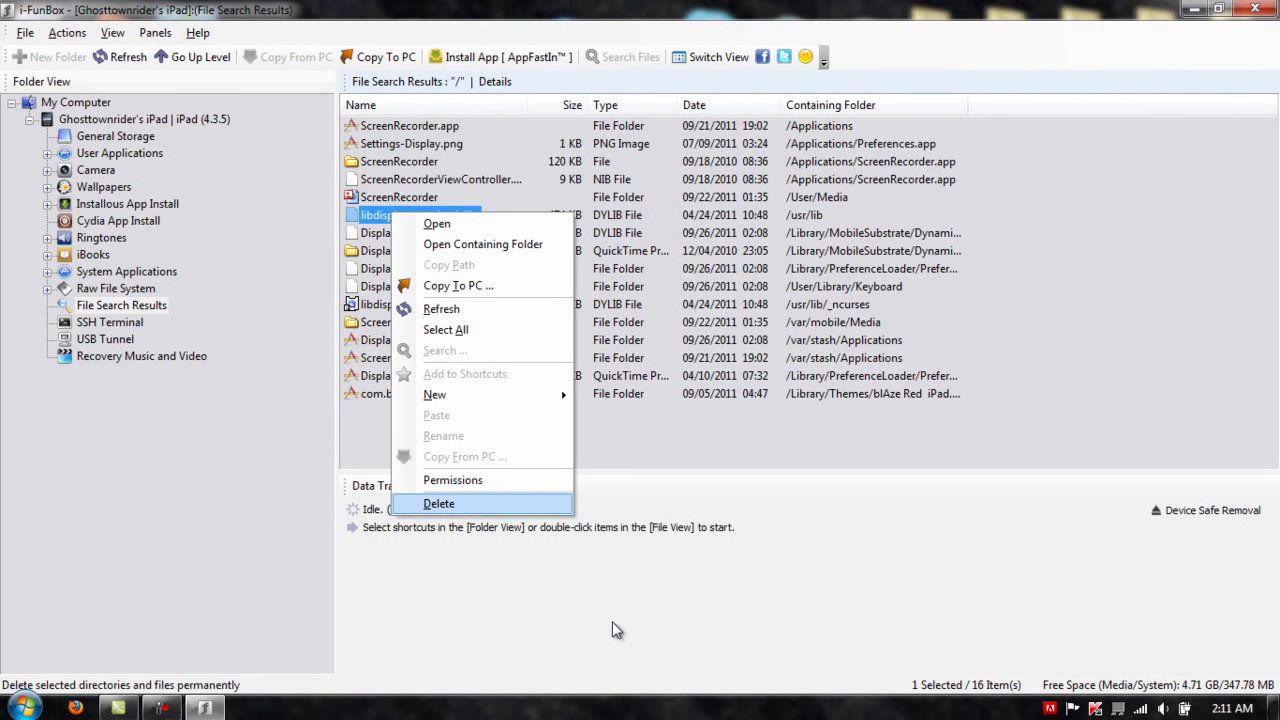
key(Return)
key(Return)
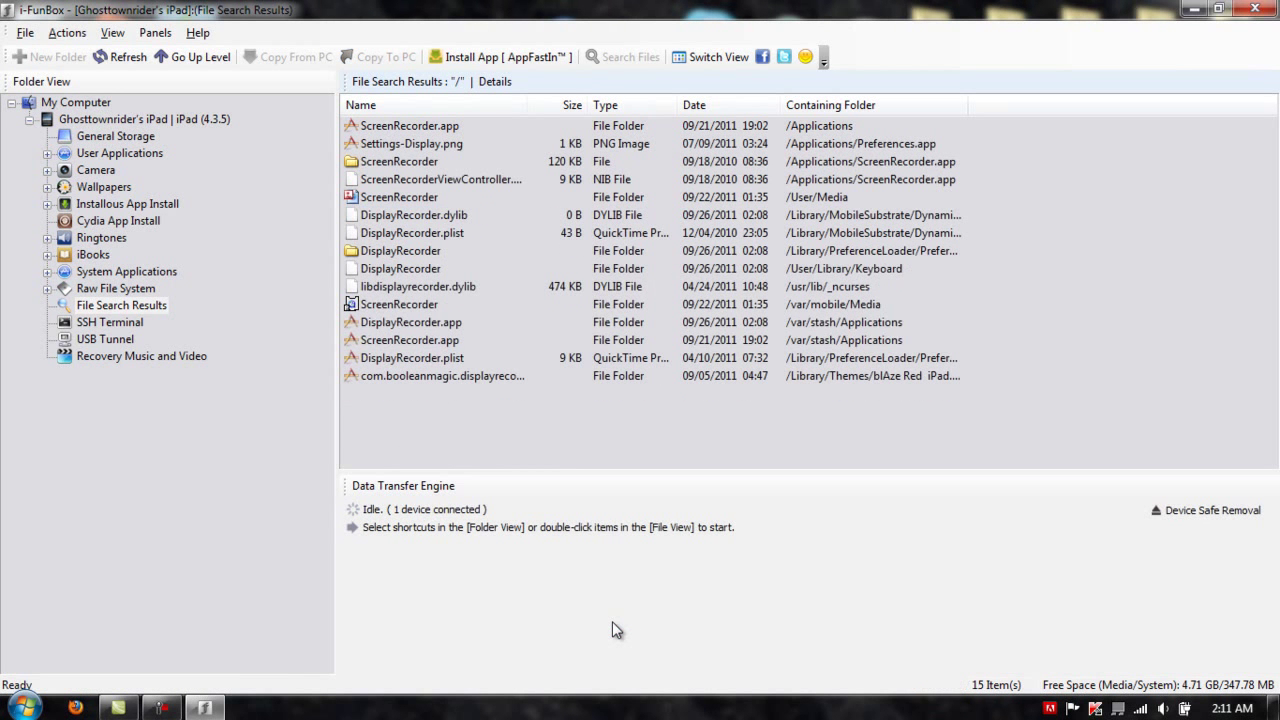
key(shift+F10)
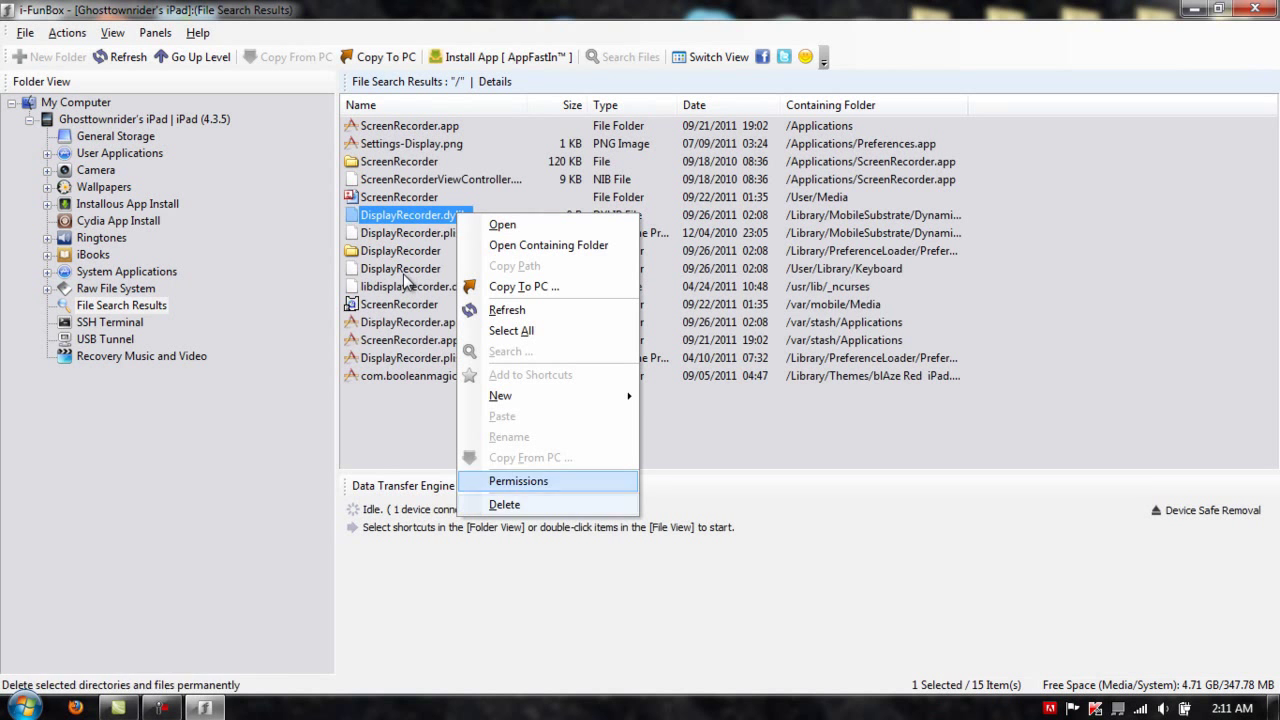
key(Down)
key(Return)
key(Return)
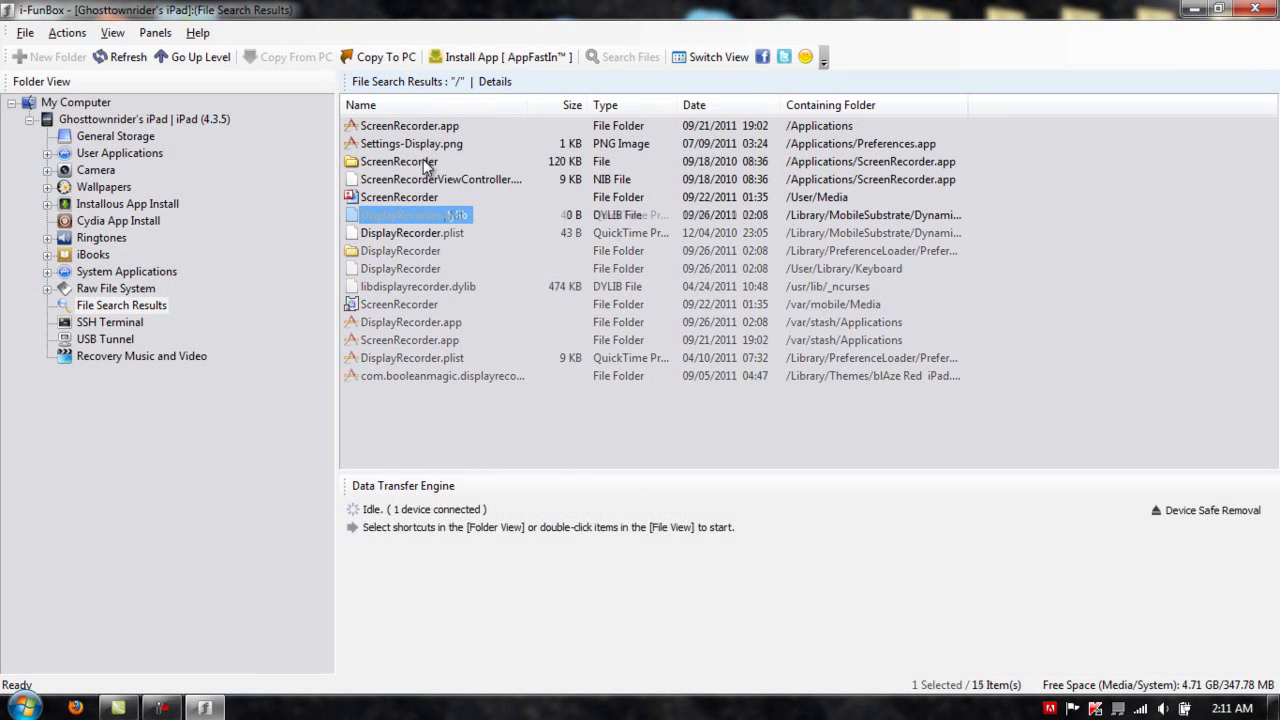
key(shift+F10)
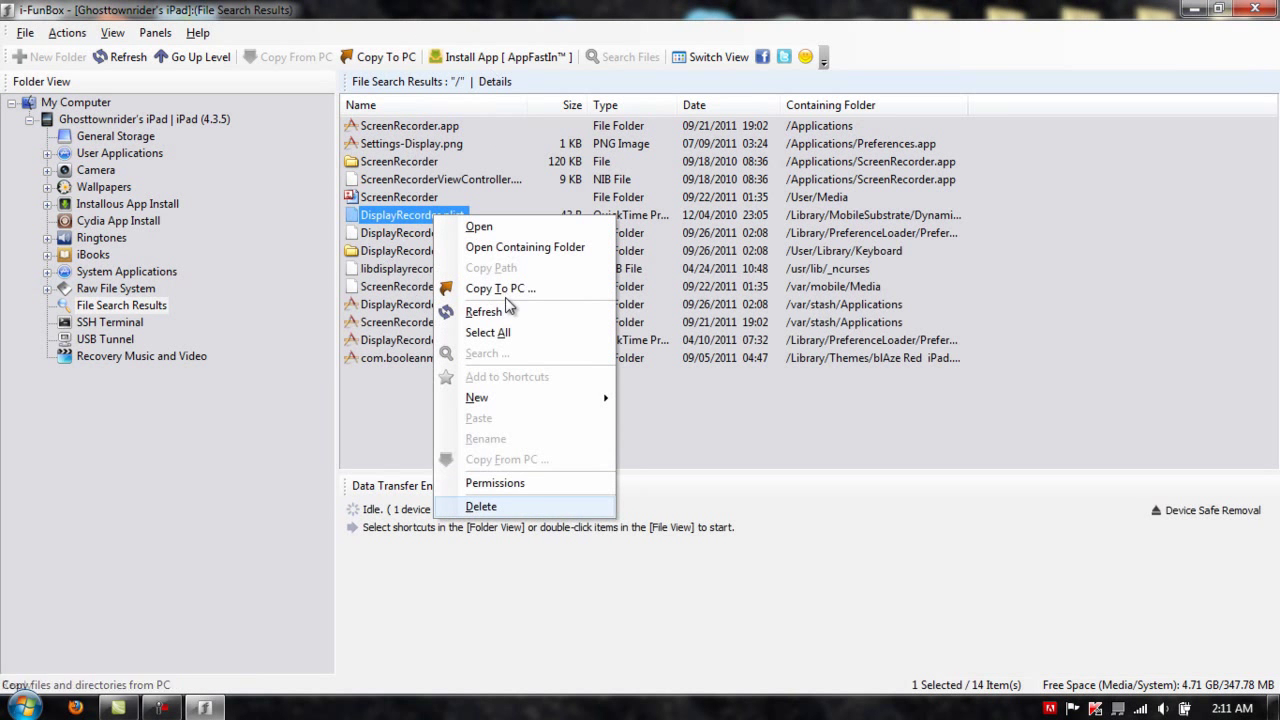
key(Return)
key(Return)
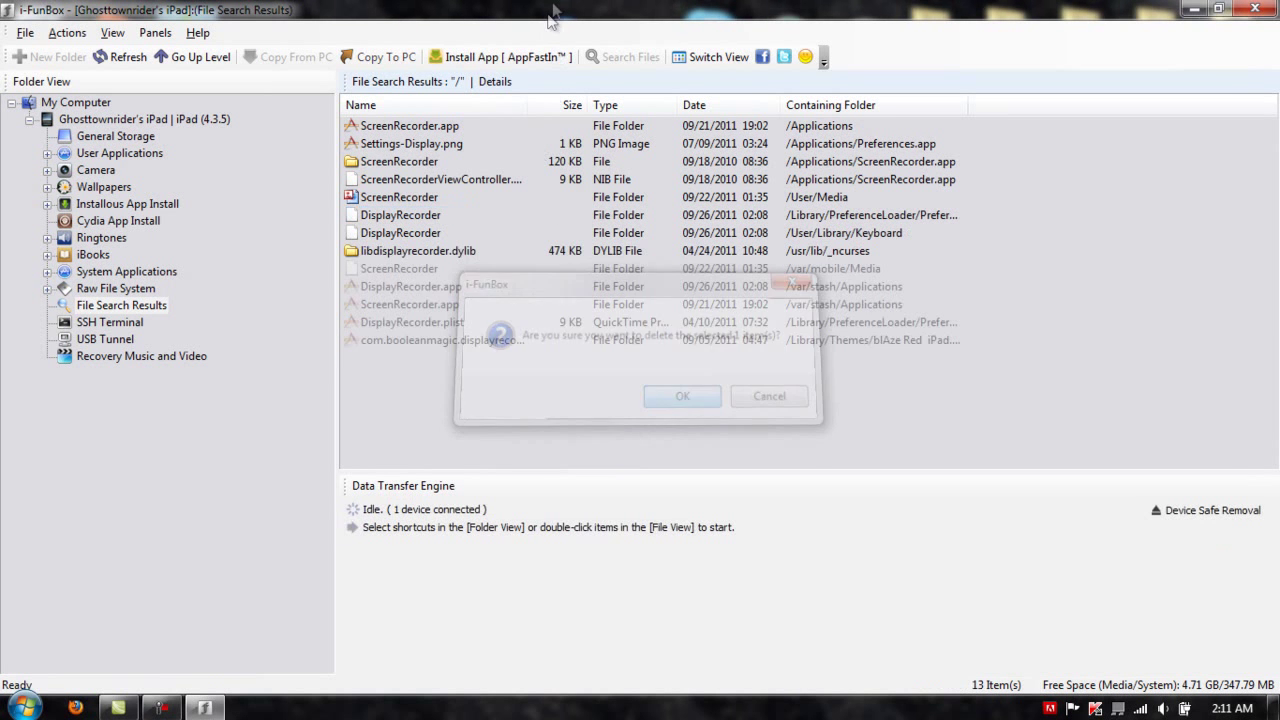
- Delete the PreferenceLoader and Keyboard DisplayRecorder folders, confirming each deletion
key(shift+F10)
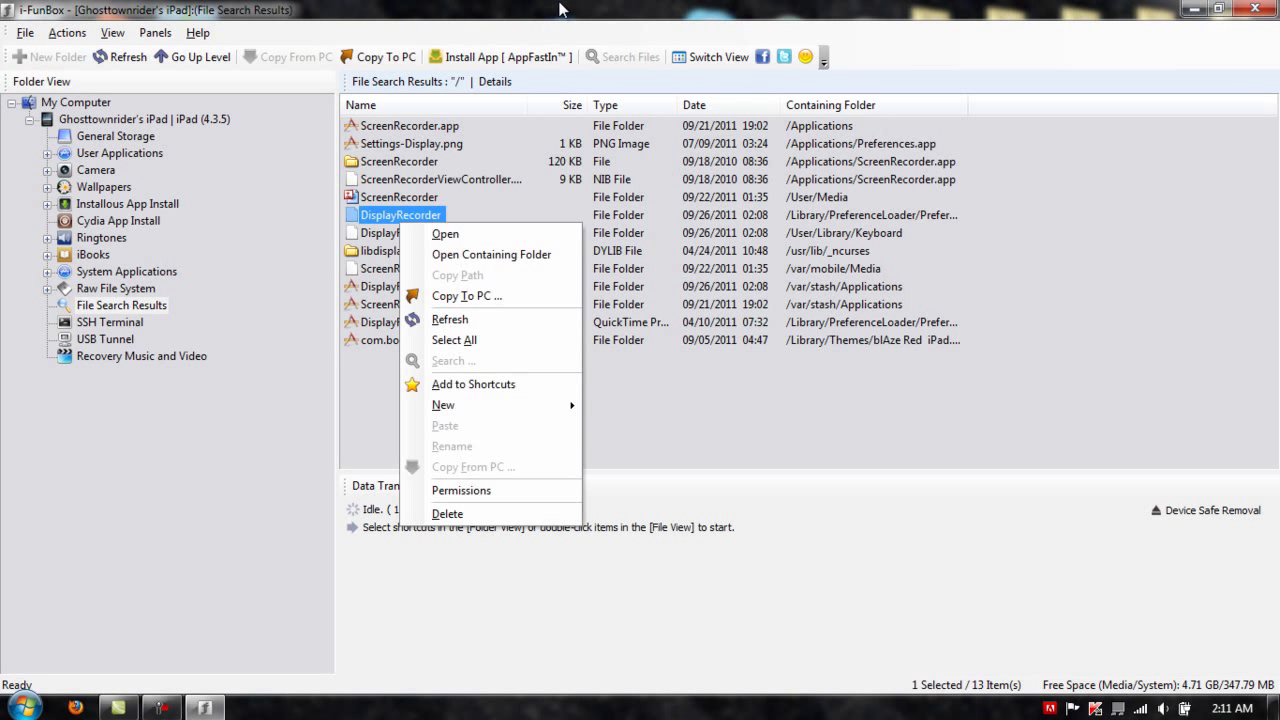
key(Up)
key(Return)
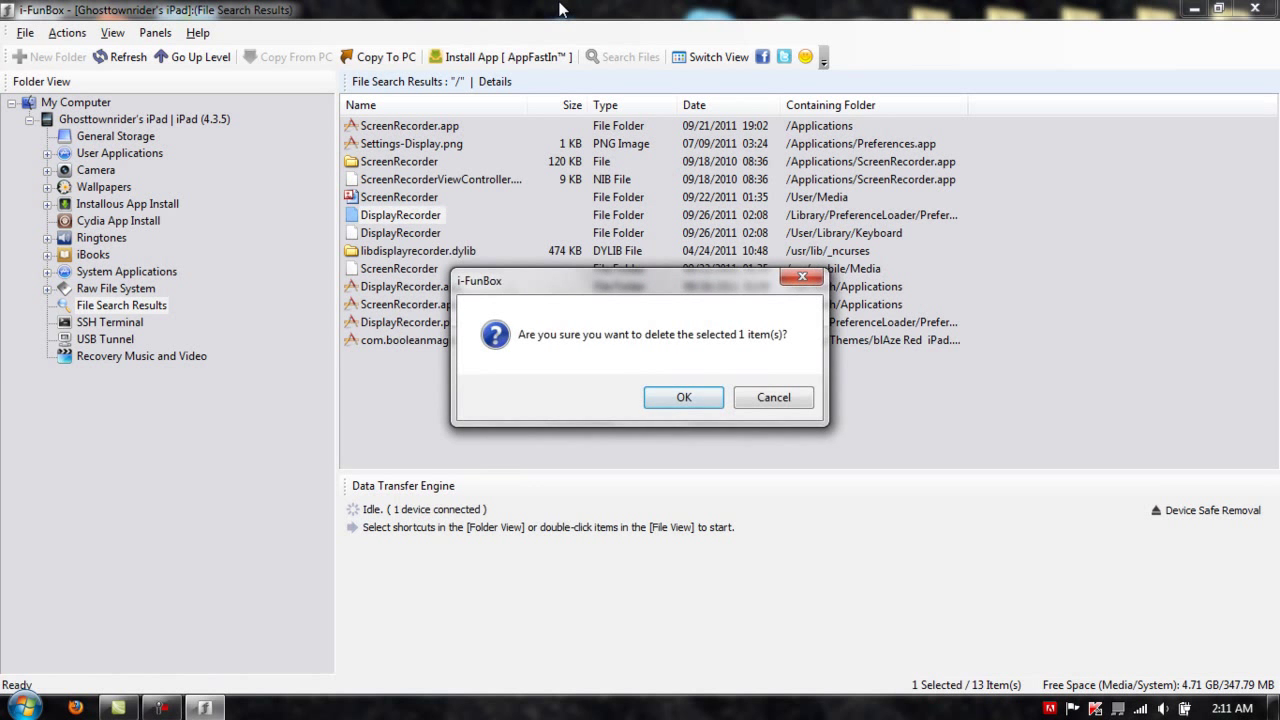
key(Return)
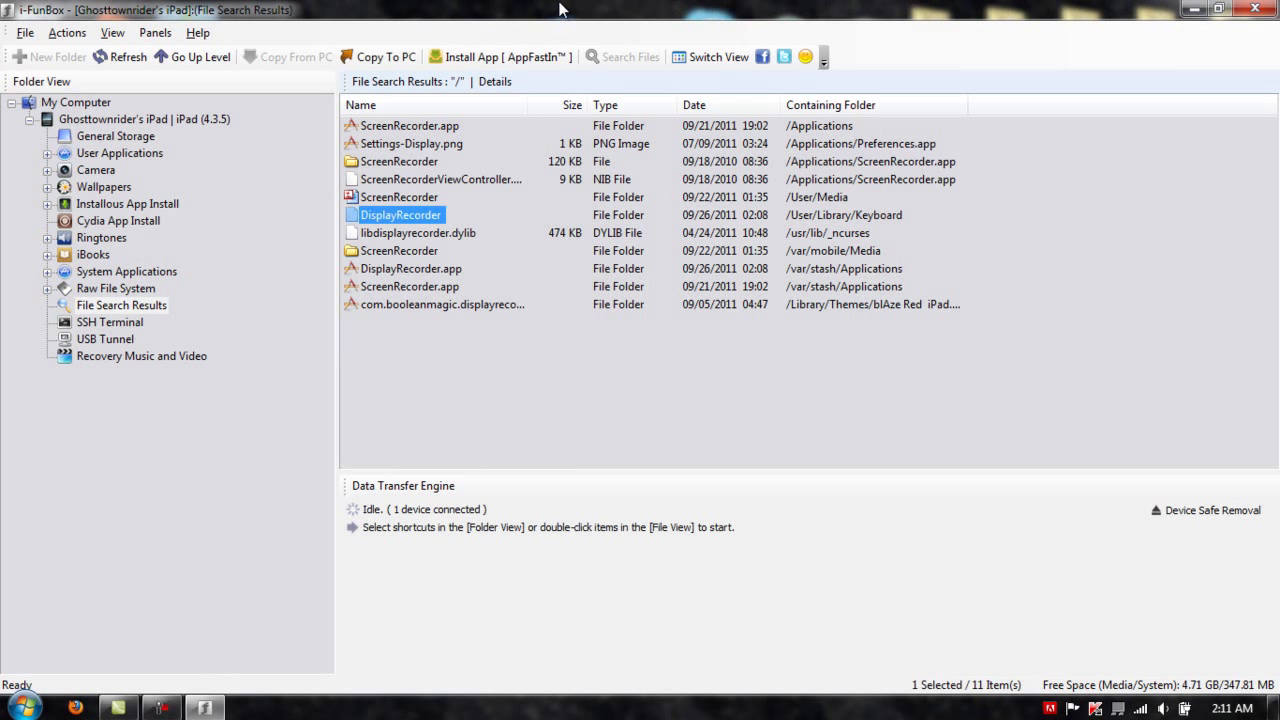
key(shift+F10)
key(Return)
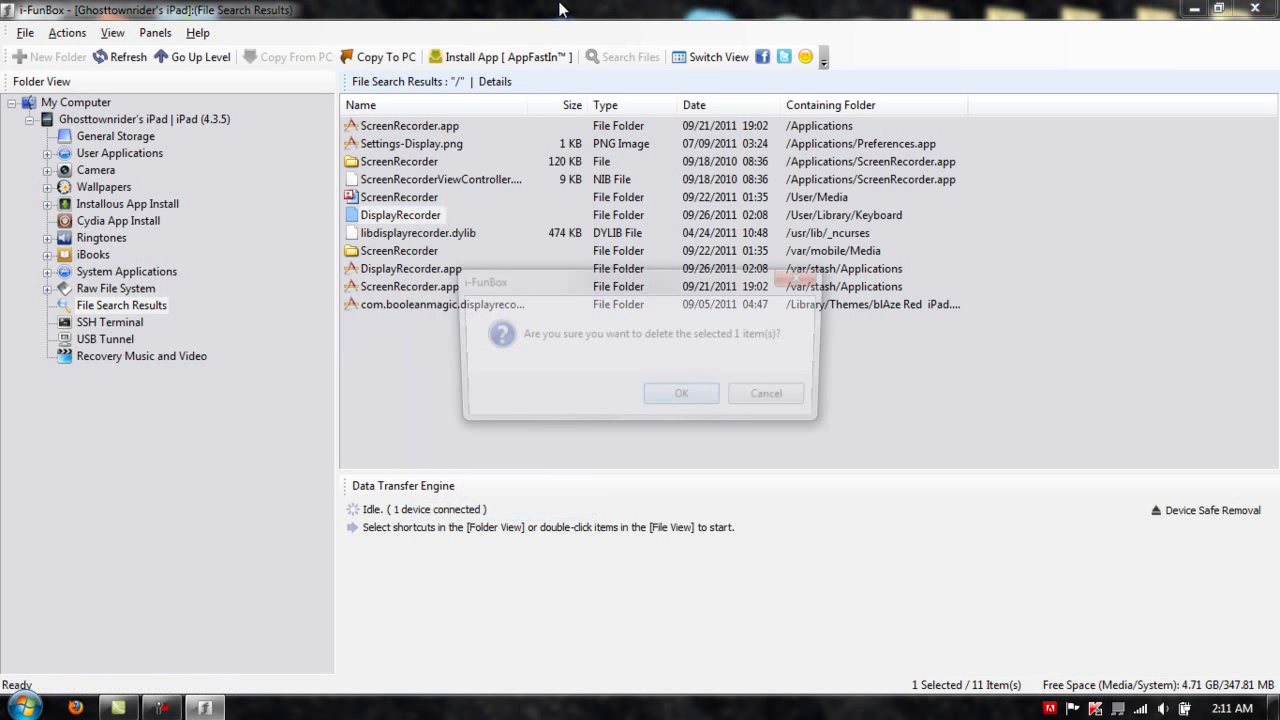
key(Return)
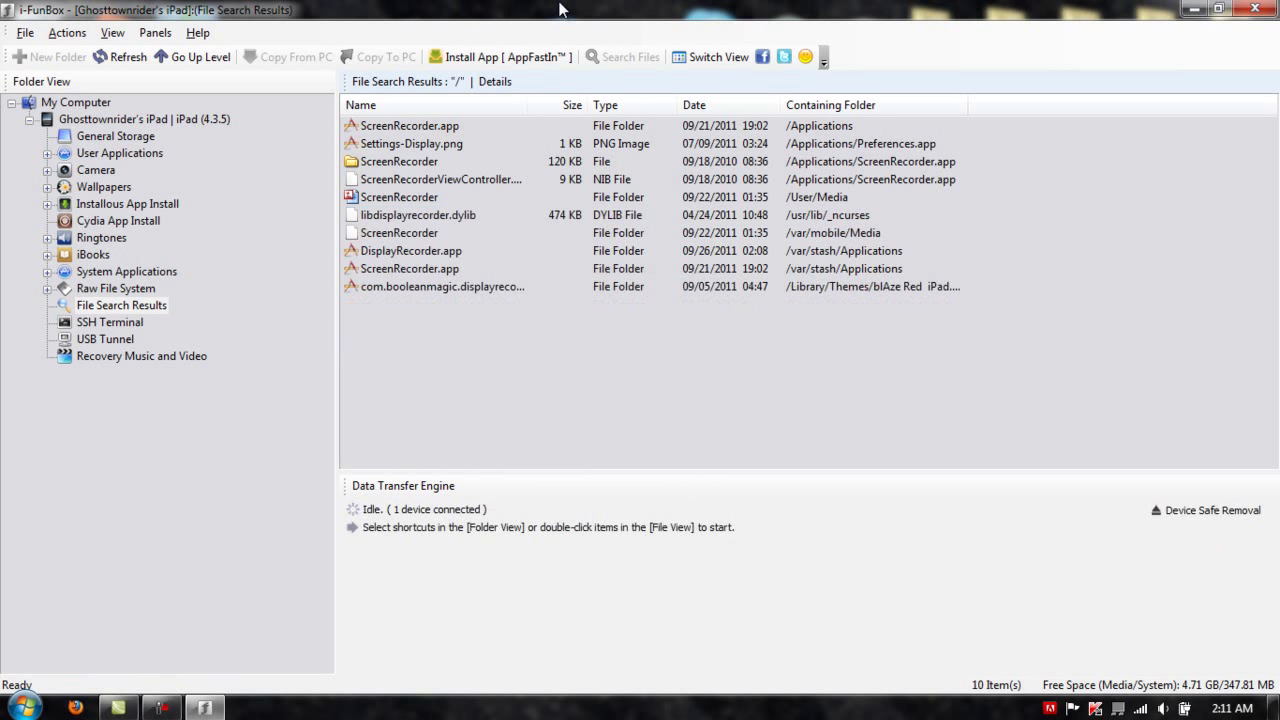
- Delete the remaining libdisplayrecorder.dylib and the stashed DisplayRecorder.app in /var/stash
key(shift+F10)
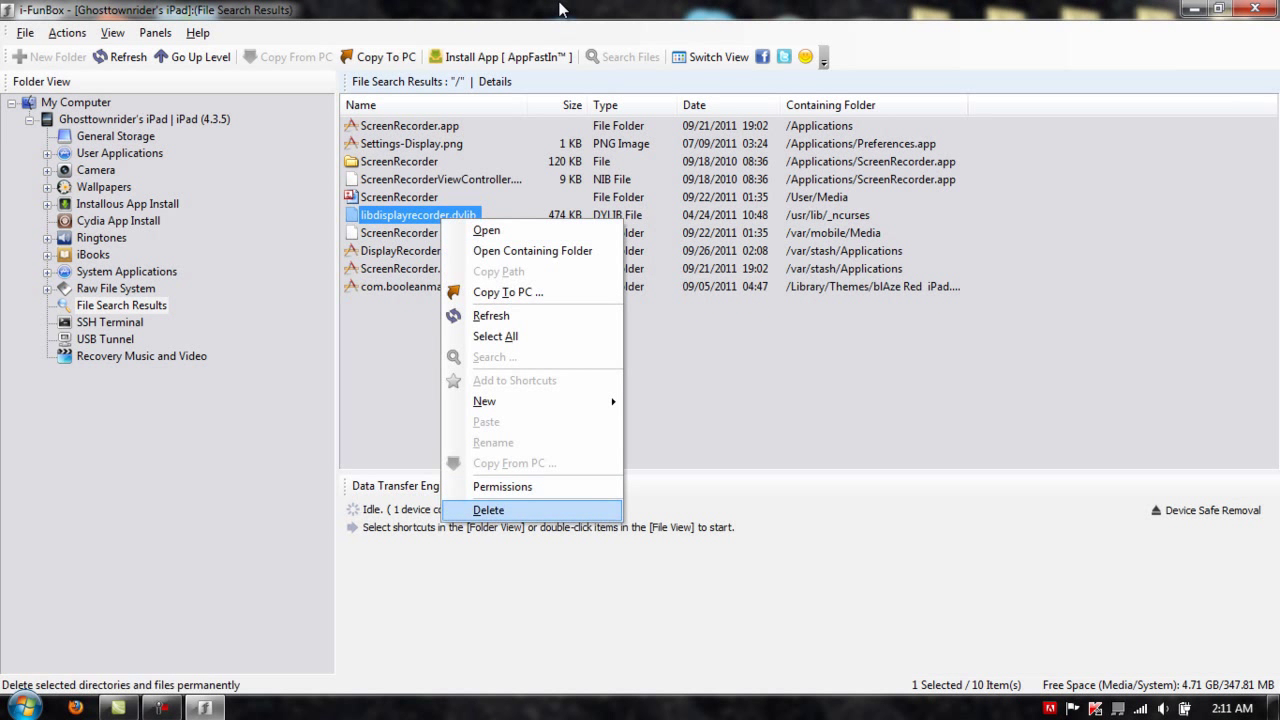
key(Return)
key(Return)
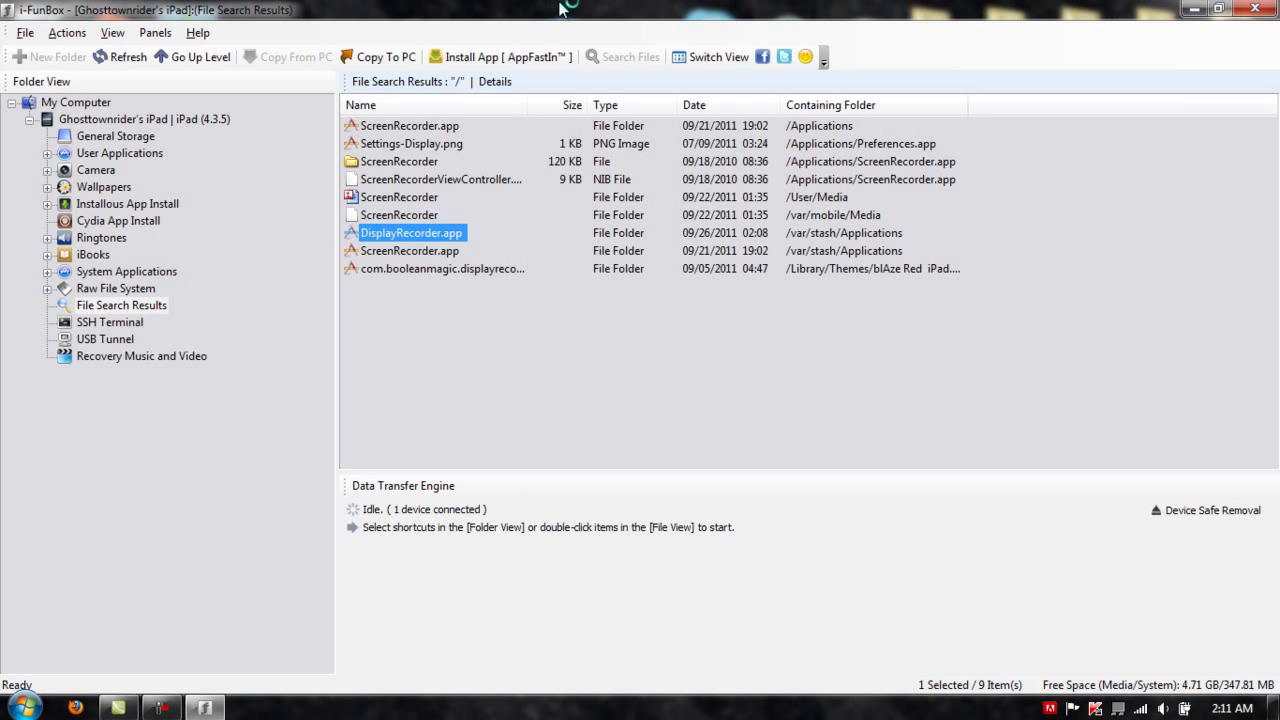
key(shift+F10)
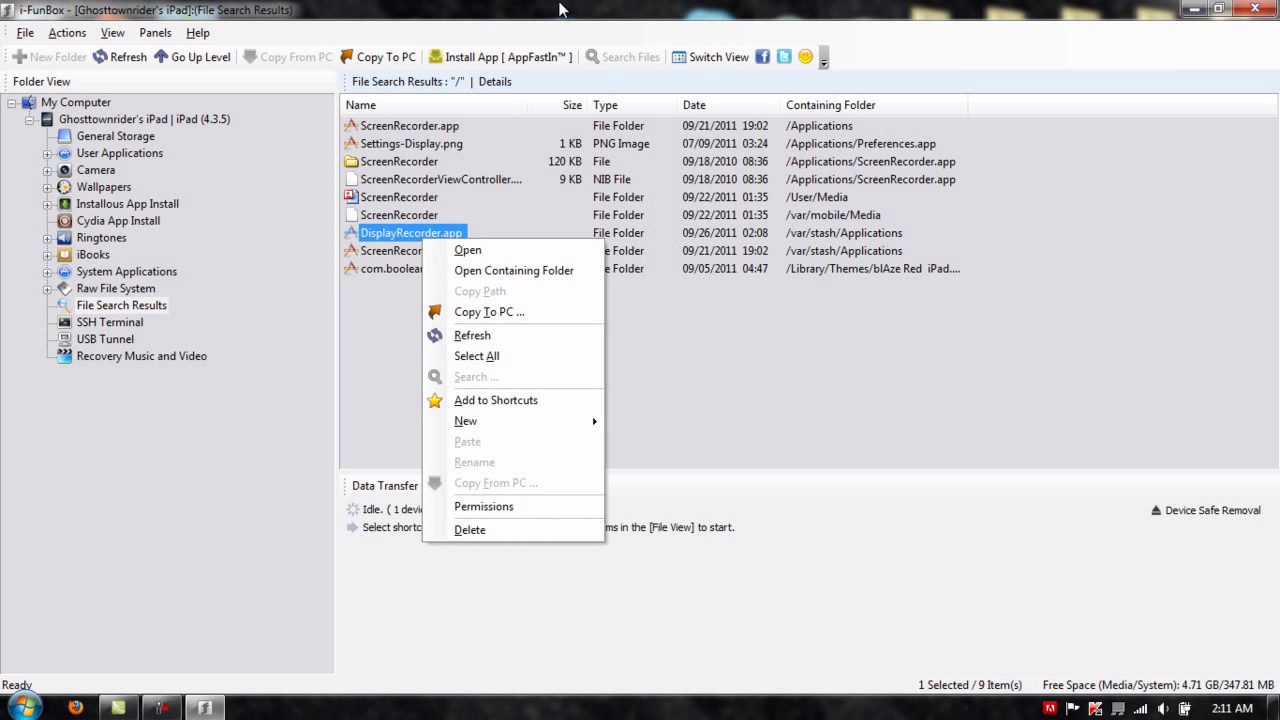
key(Up)
key(Return)
key(Return)
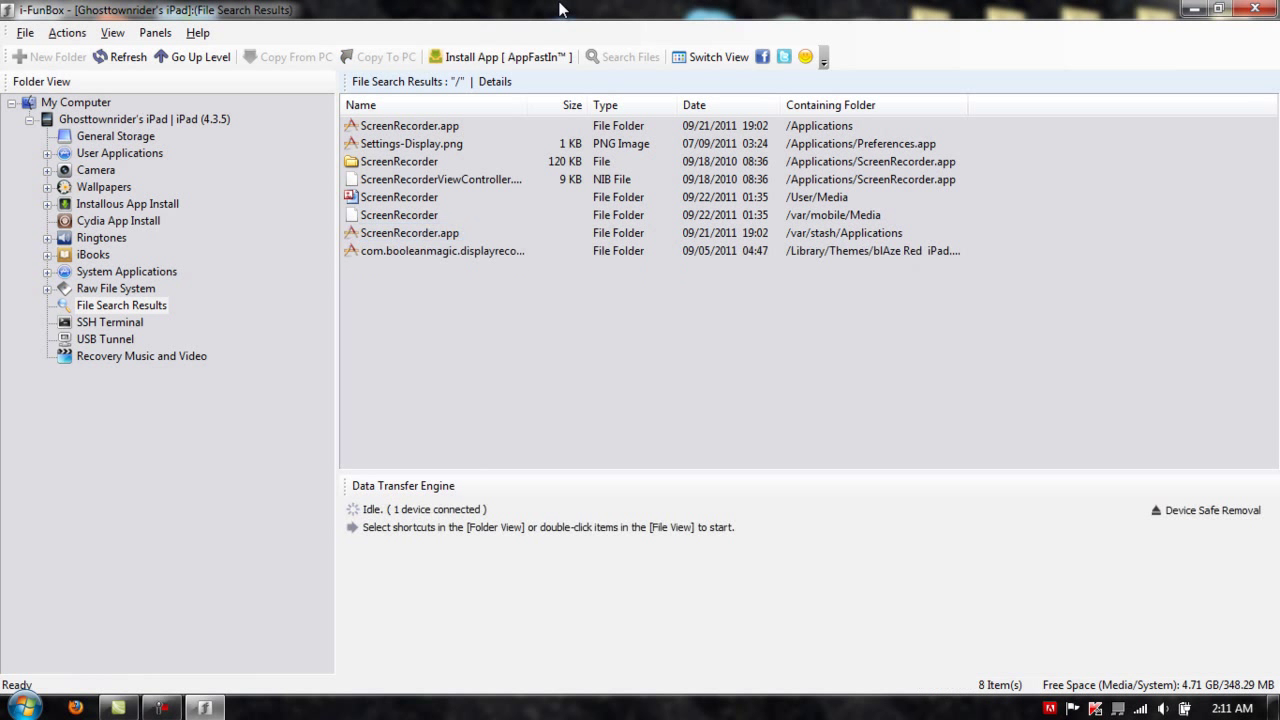